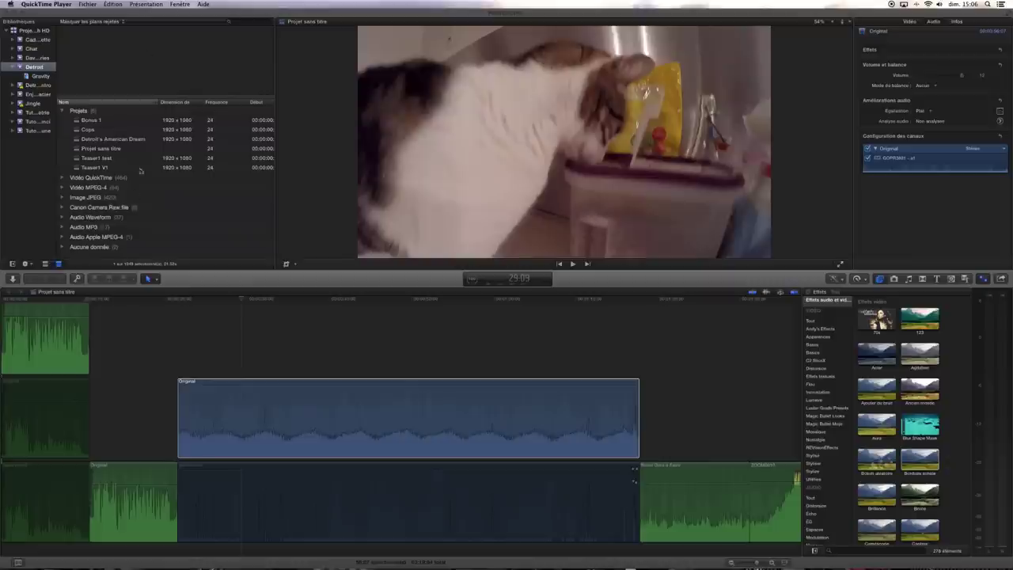
Bring Final Cut Pro forward and select the Original audio clip in the timeline.
click(174, 301)
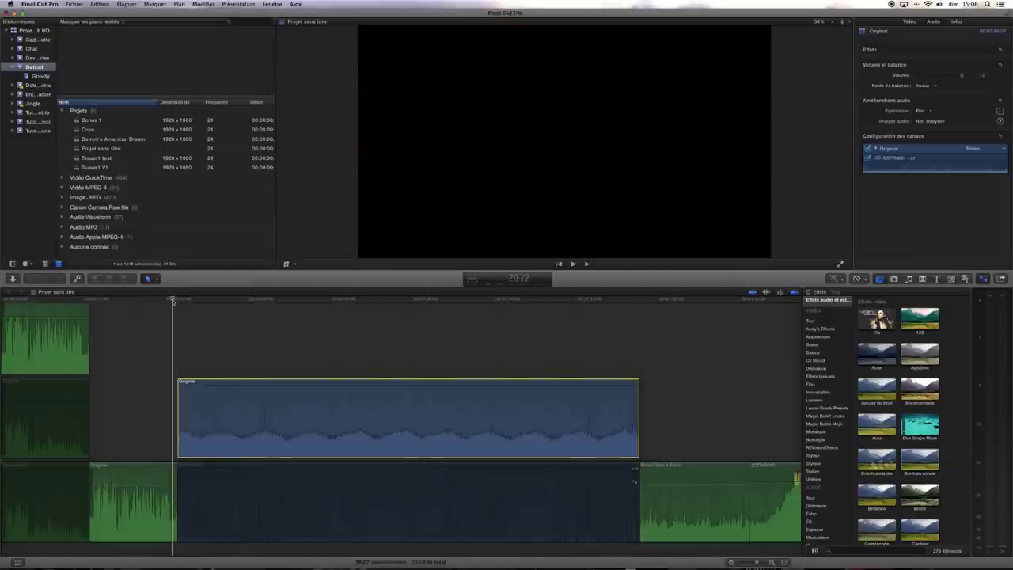
Drag the Original clip's volume line down, then play a passage to hear it quieter.
drag(241, 385, 237, 400)
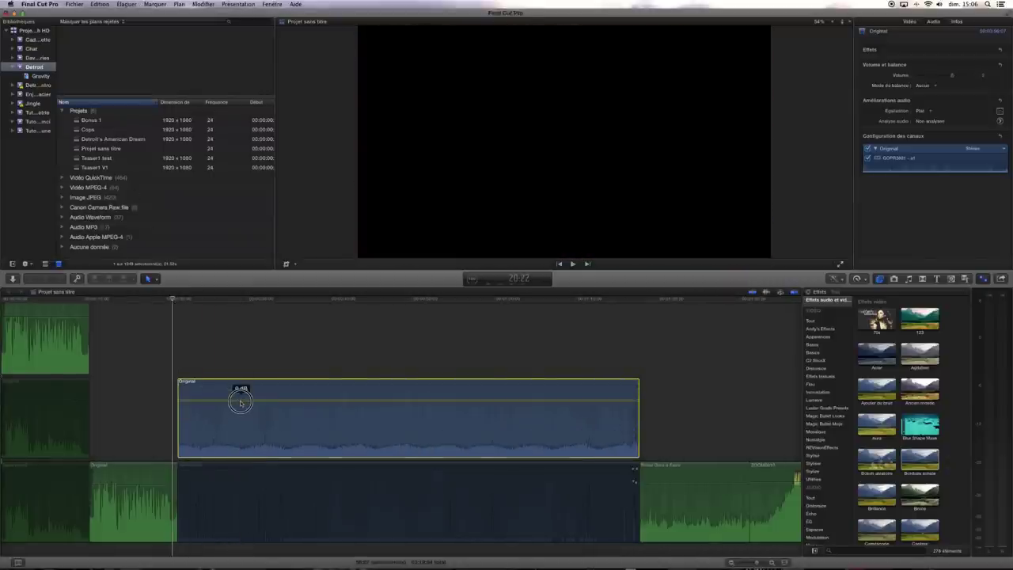
click(179, 366)
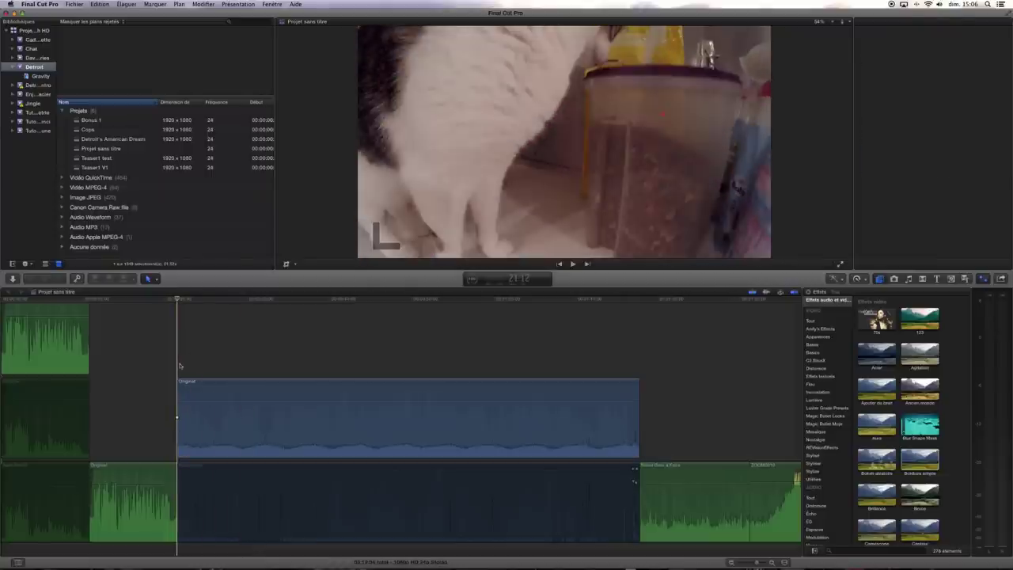
key(space)
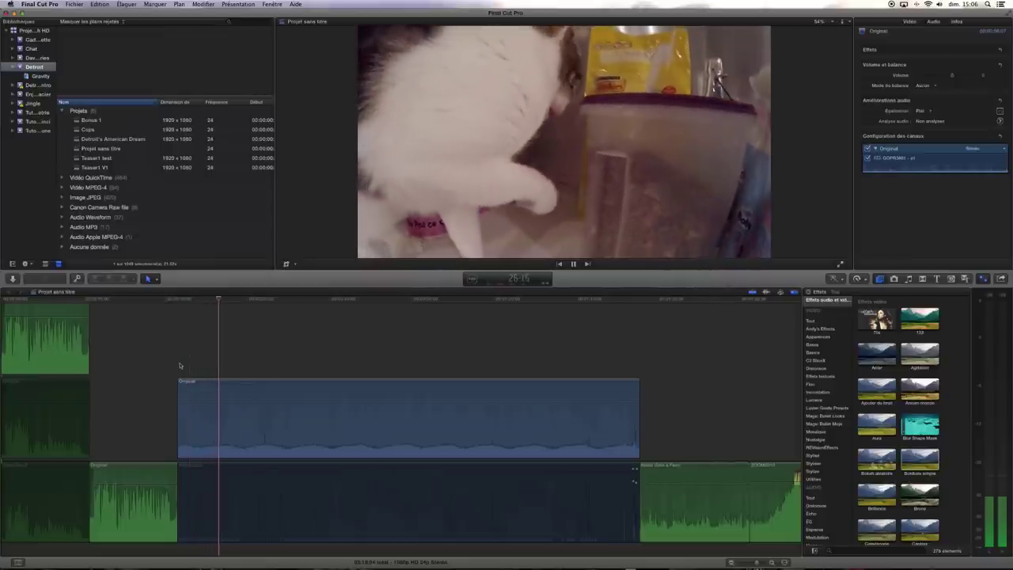
key(space)
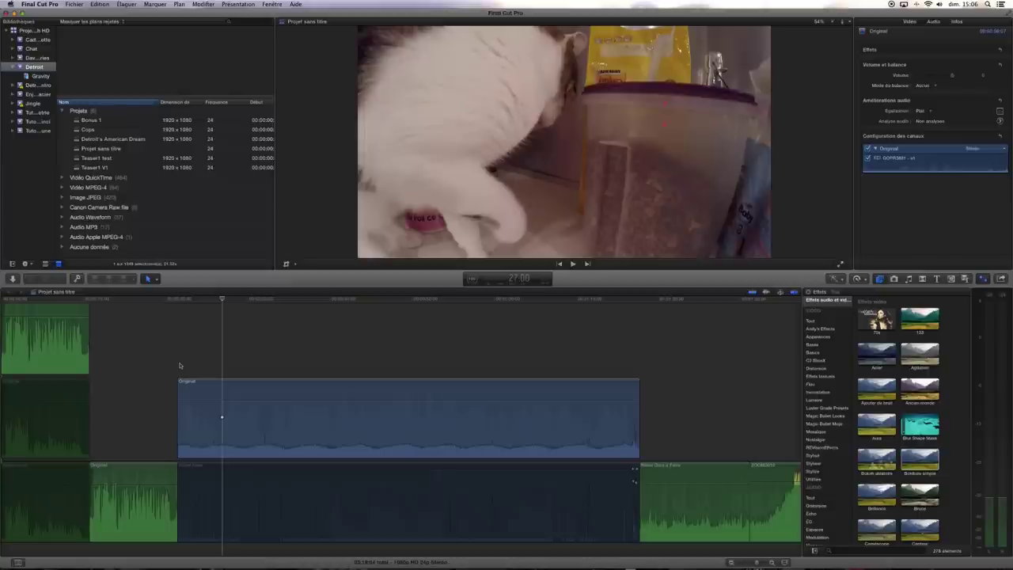
click(178, 366)
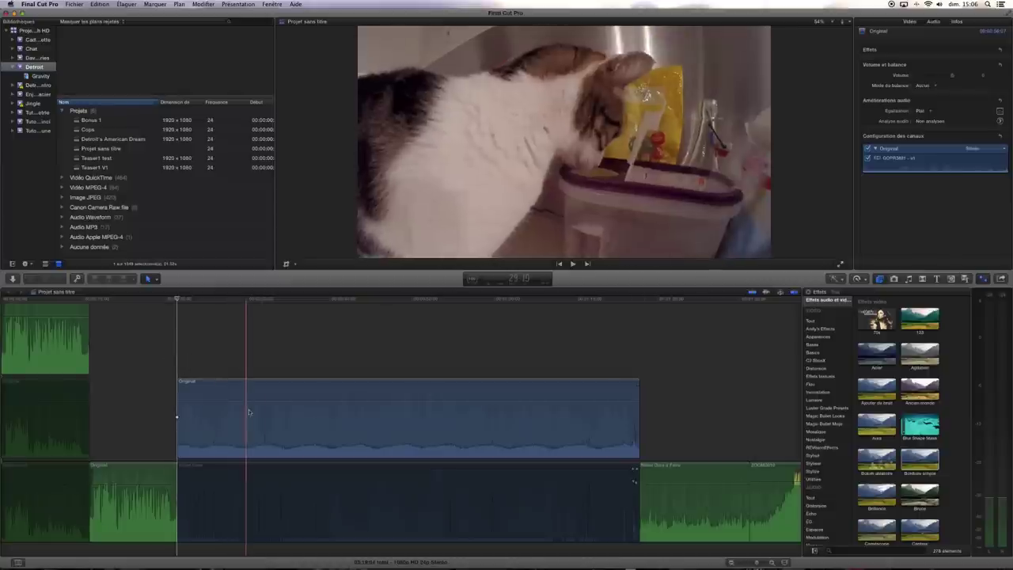
scroll(828, 493, down, 2)
scroll(829, 493, up, 1)
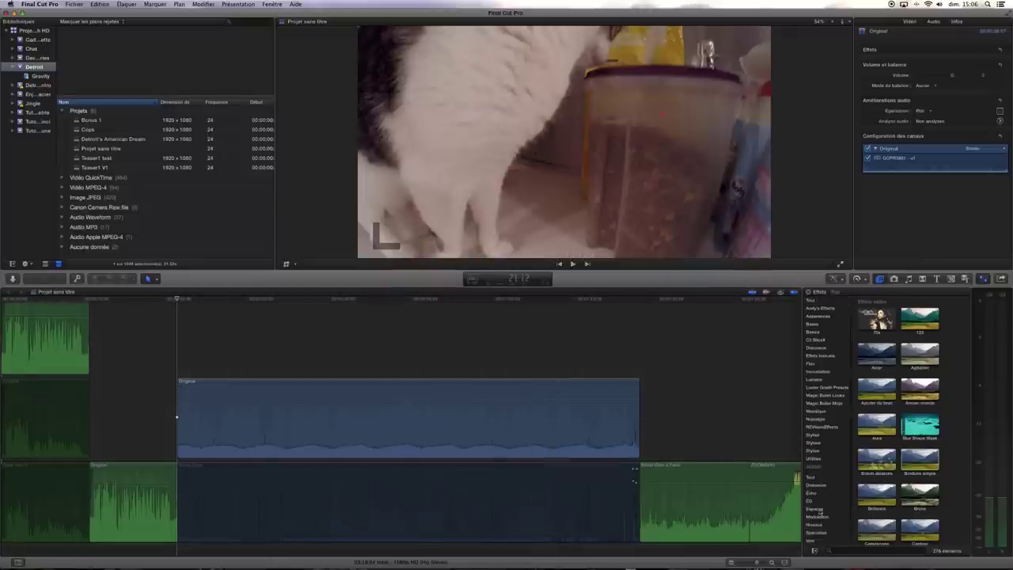
Apply Compresseur from the Niveaux effects to the Original clip, lowering Threshold and raising Ratio.
click(813, 525)
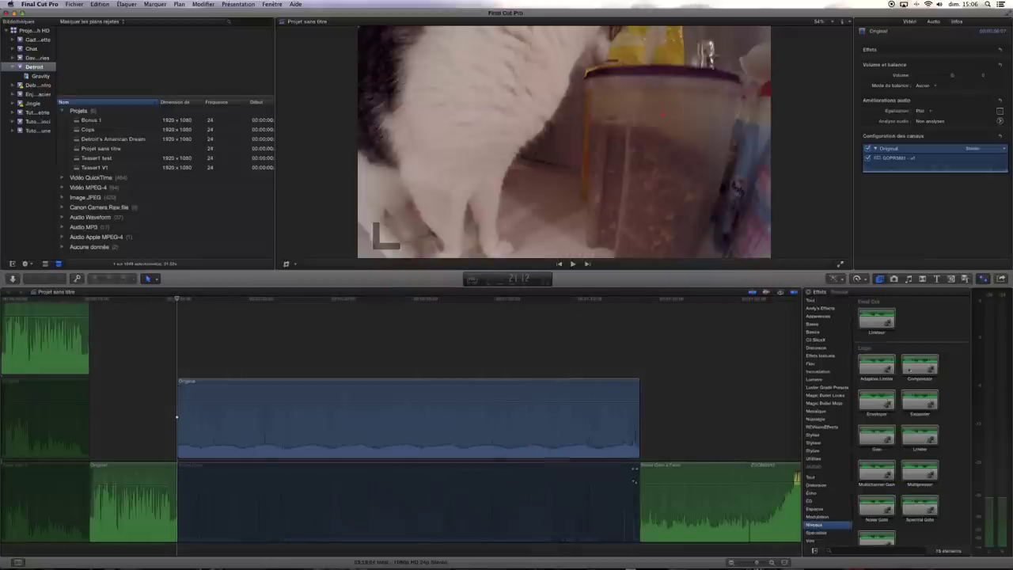
drag(908, 368, 449, 427)
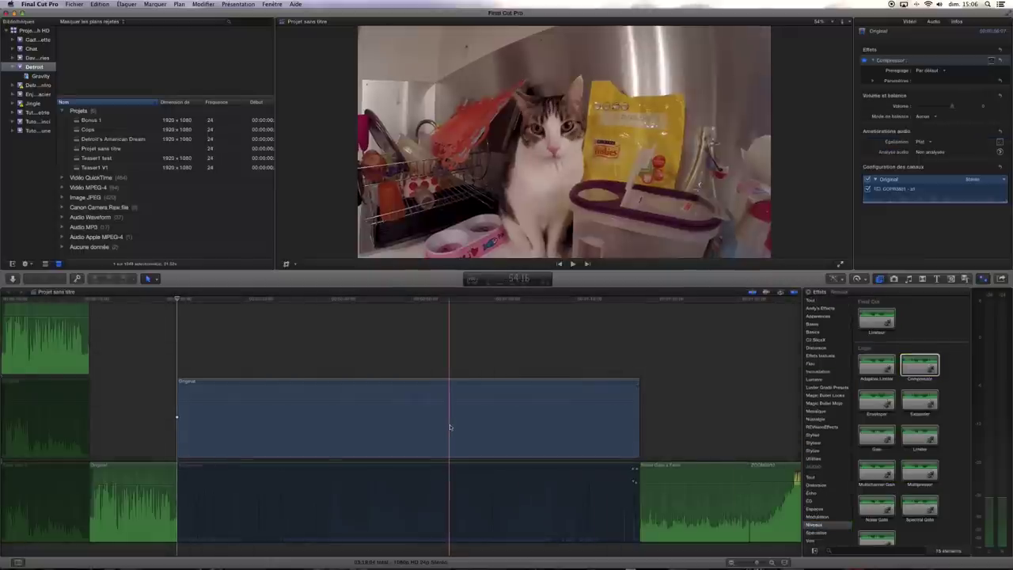
click(990, 60)
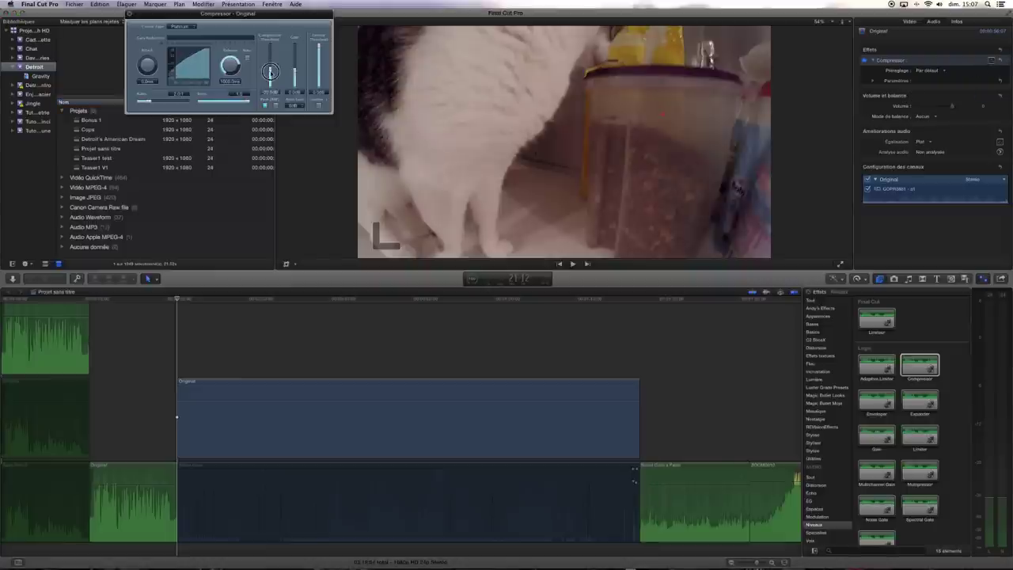
drag(270, 63, 269, 73)
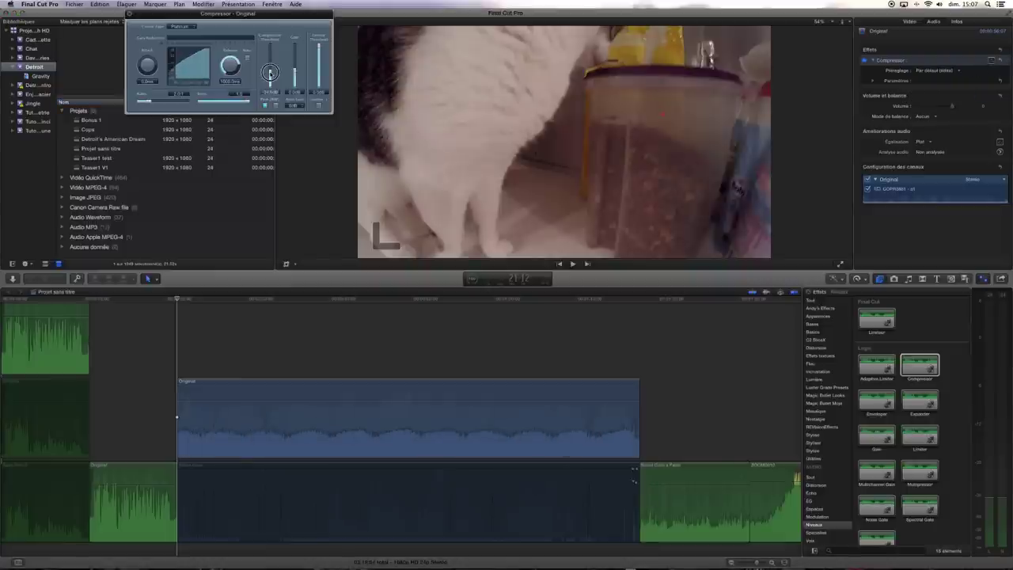
drag(154, 100, 167, 102)
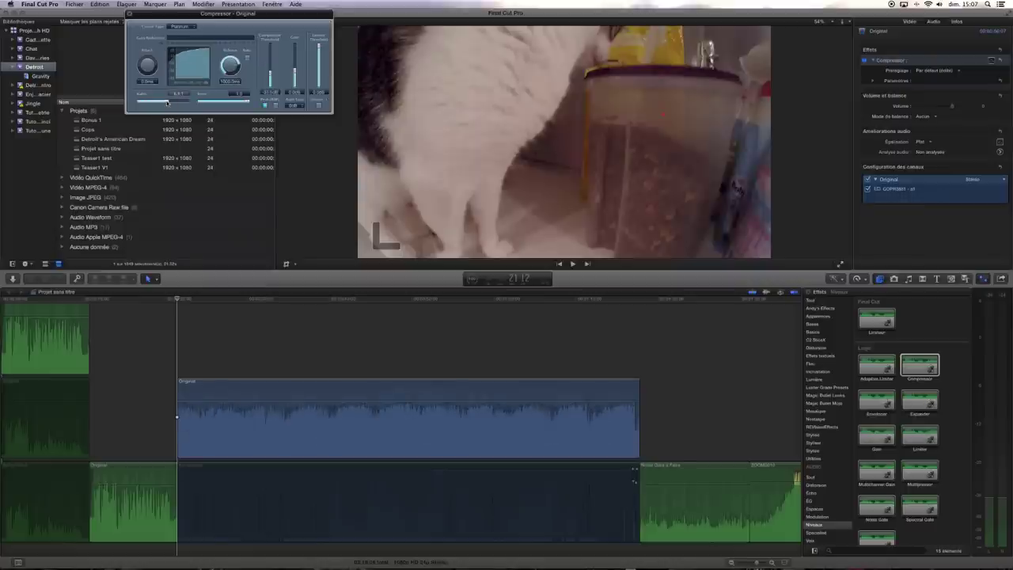
click(130, 13)
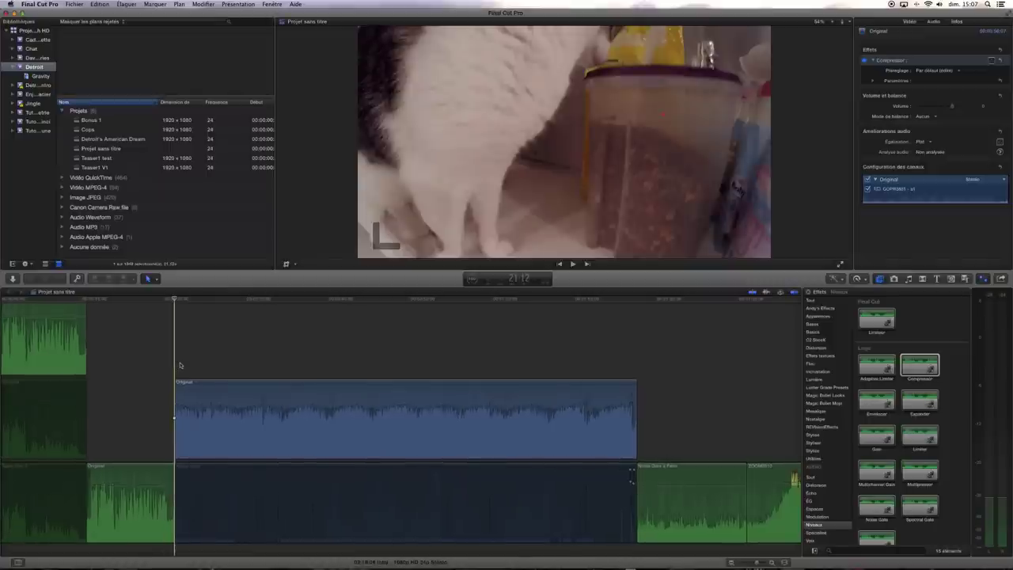
key(l)
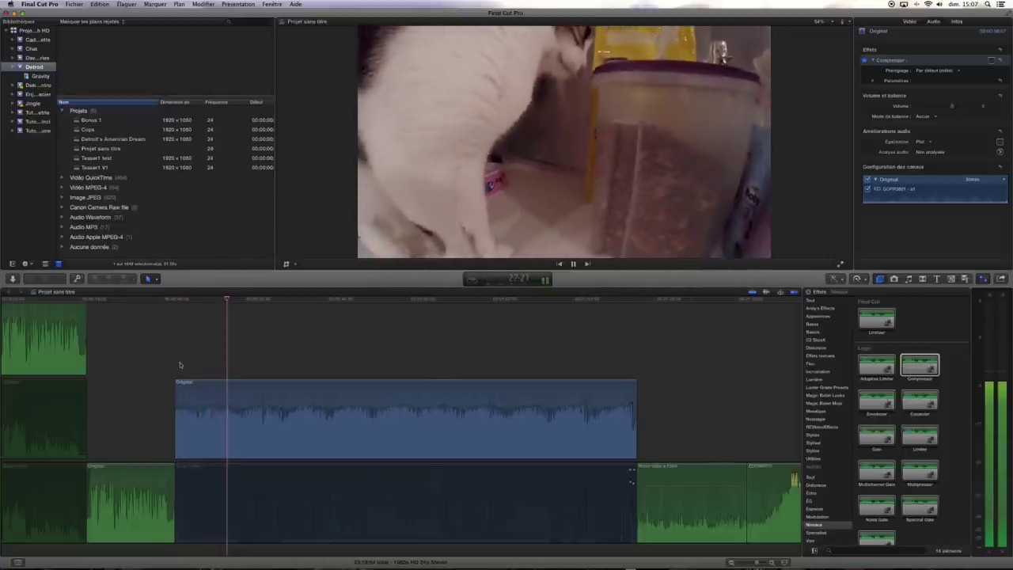
key(space)
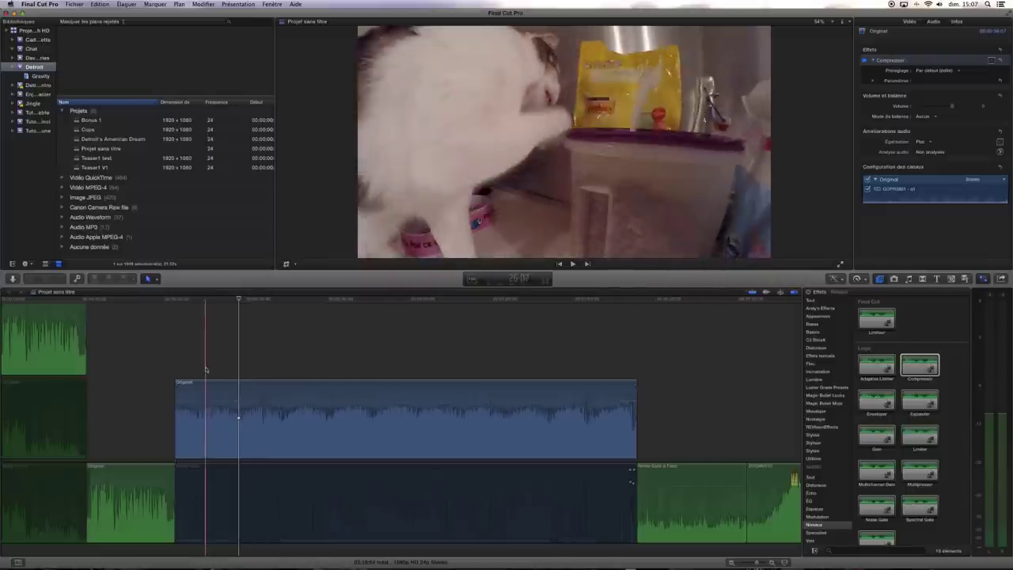
scroll(233, 400, left, 2)
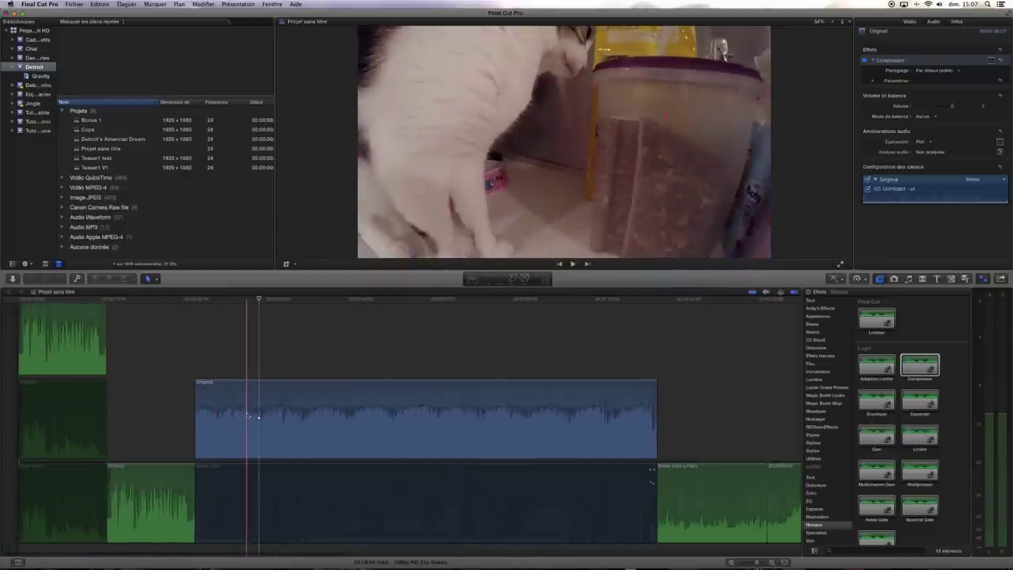
scroll(247, 412, down, 1)
scroll(247, 412, down, 1)
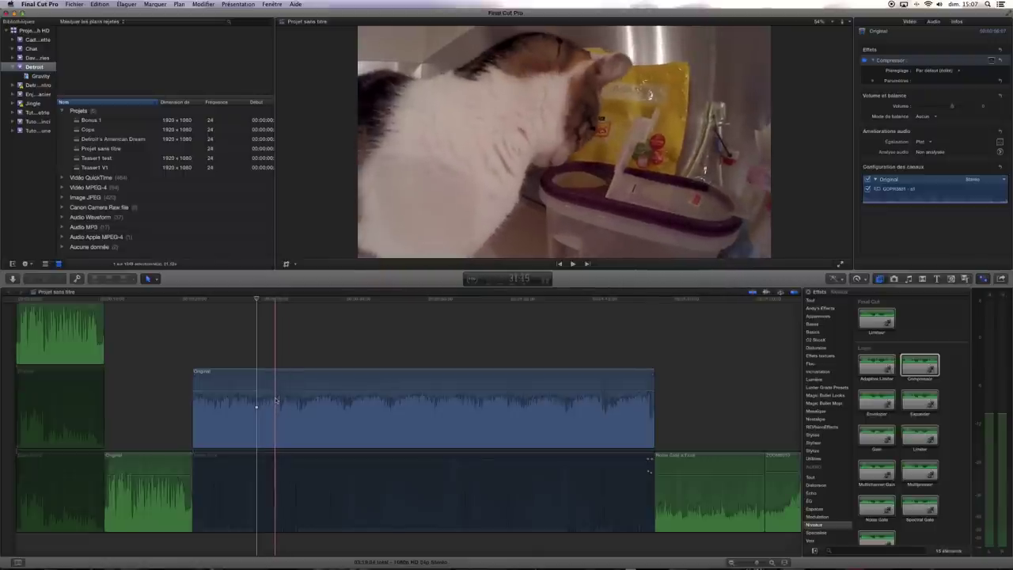
click(250, 436)
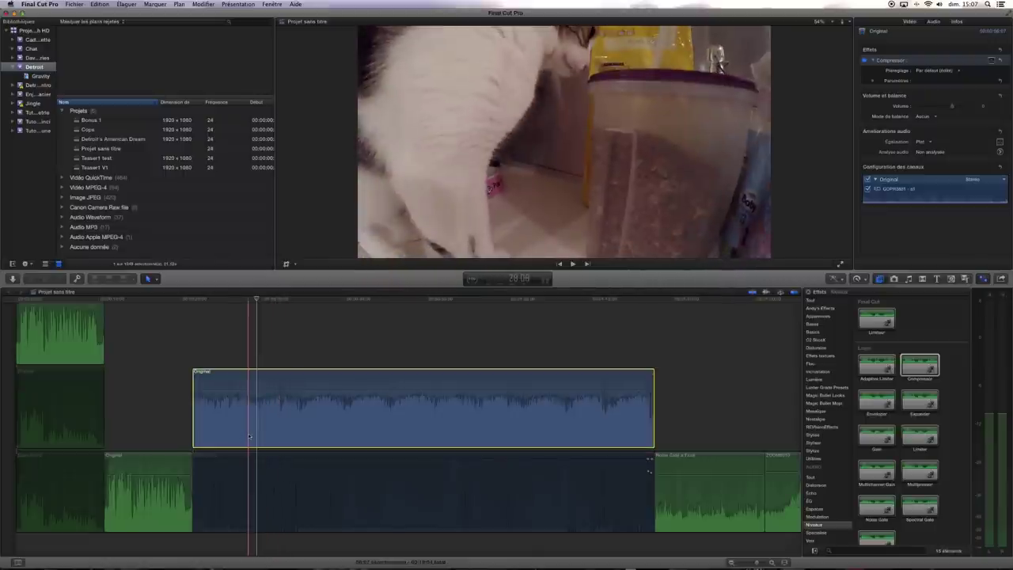
click(248, 470)
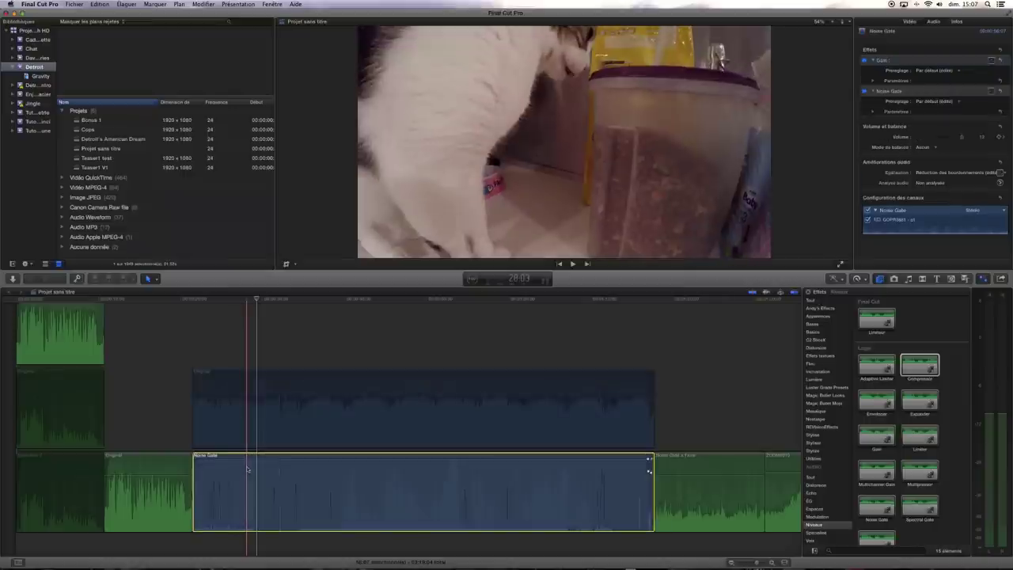
scroll(247, 470, down, 1)
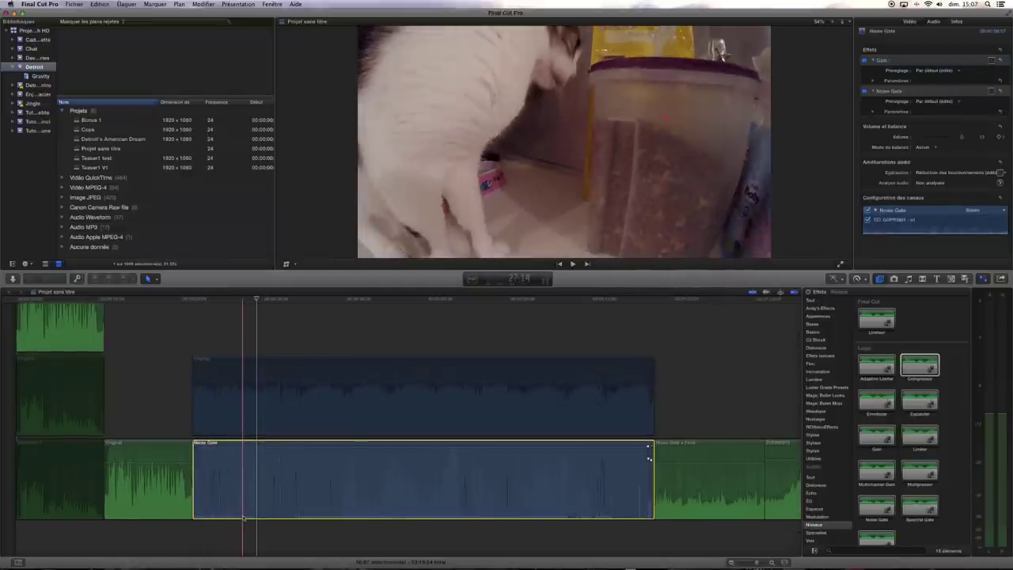
click(194, 333)
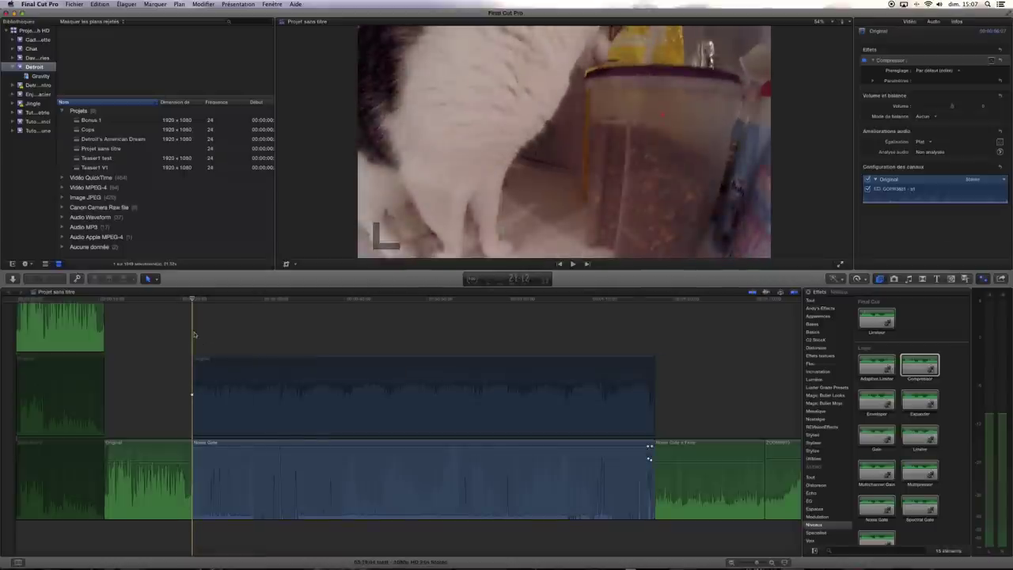
key(space)
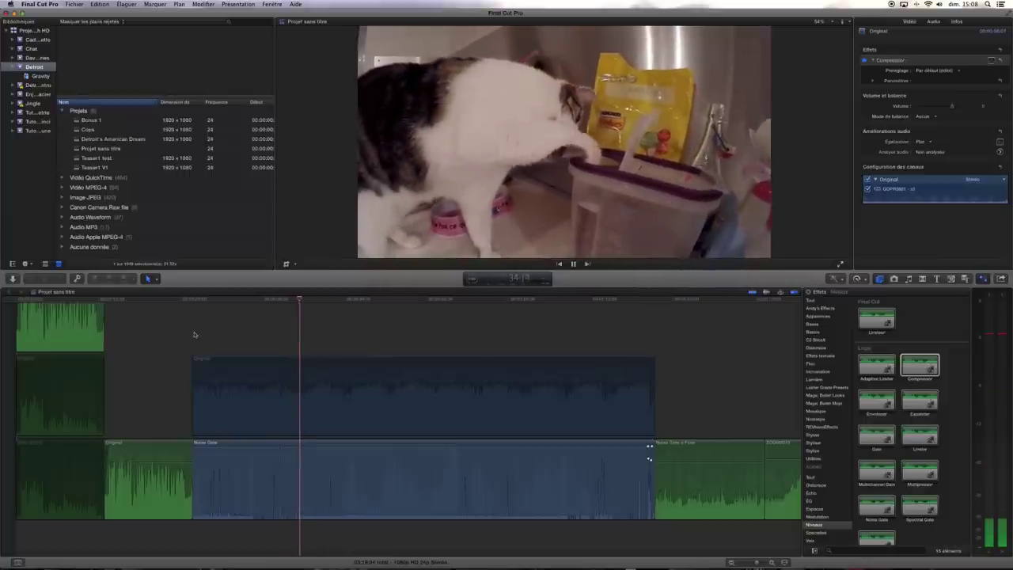
Stop playback and delete the Compressor effect from the Original clip in the inspector.
key(space)
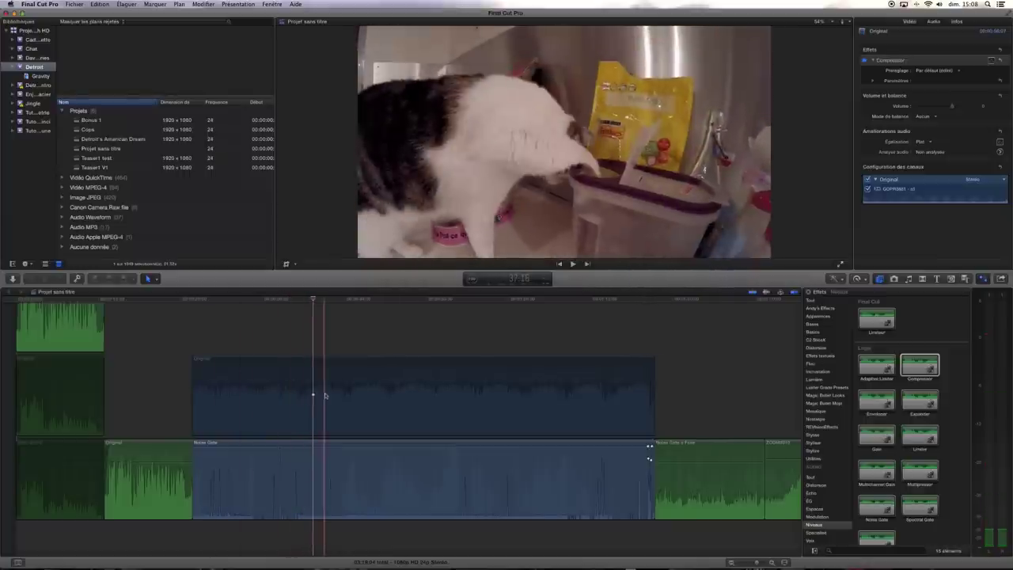
click(356, 410)
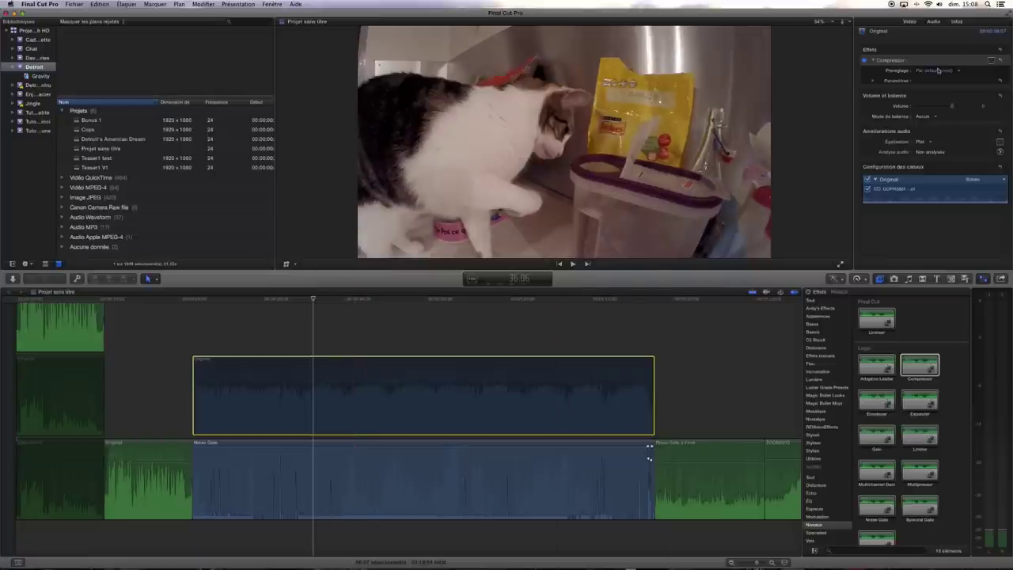
click(939, 63)
key(Delete)
Select the Original and Noise Gate clips in turn to compare them.
click(333, 399)
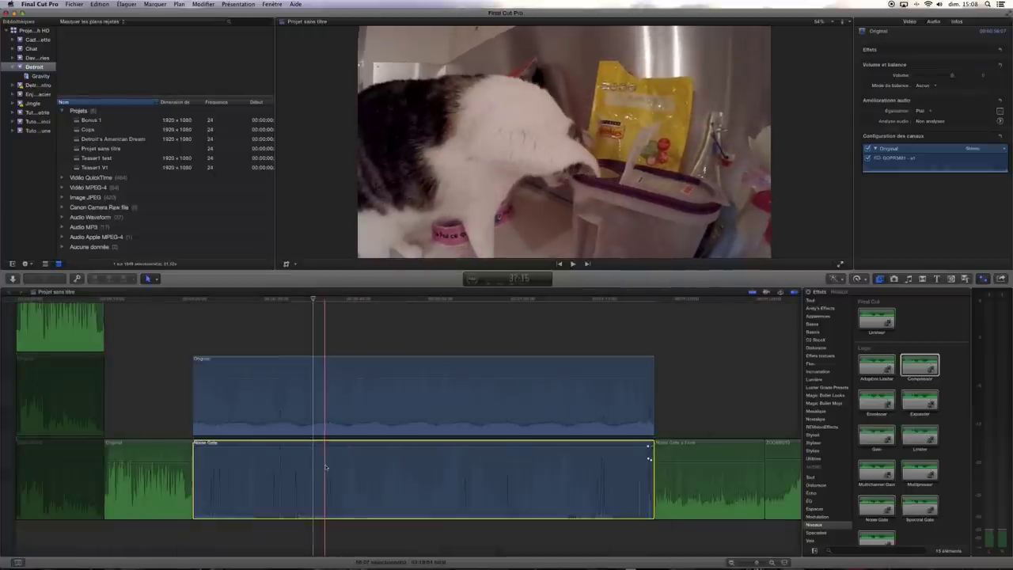
click(325, 467)
click(357, 396)
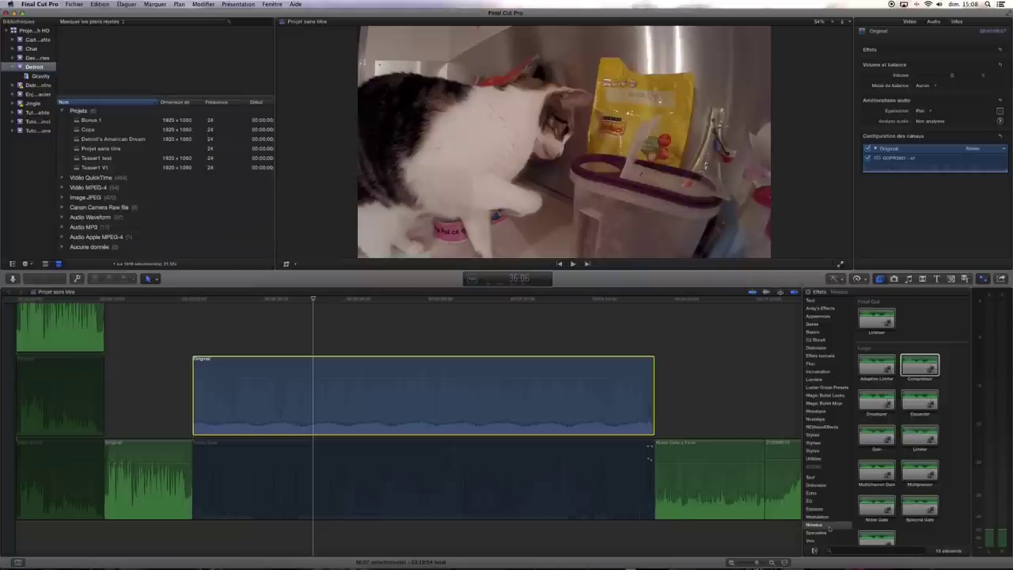
scroll(878, 475, down, 2)
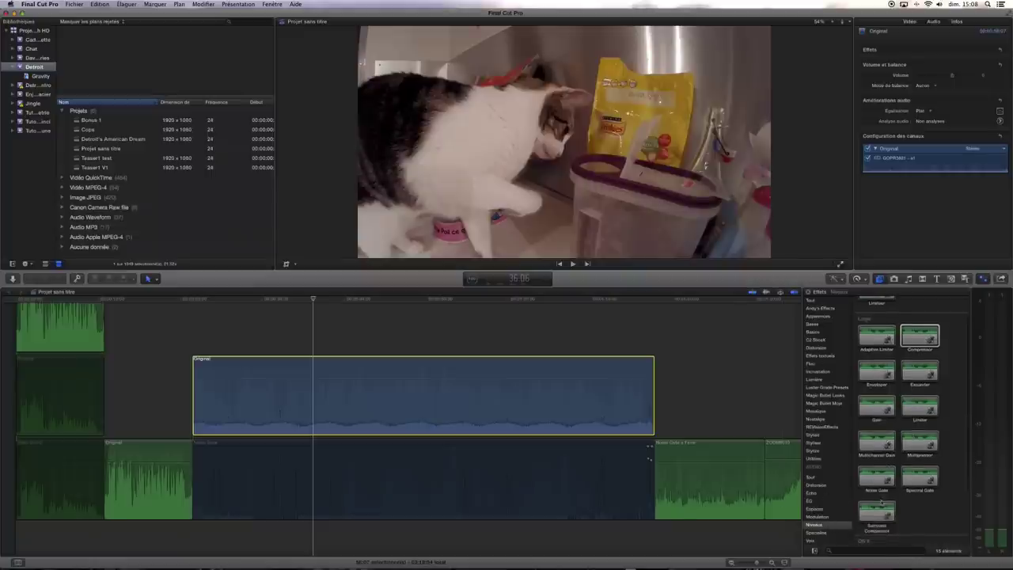
Drop Noise Gate onto the Original clip and open its full settings window.
drag(877, 476, 494, 406)
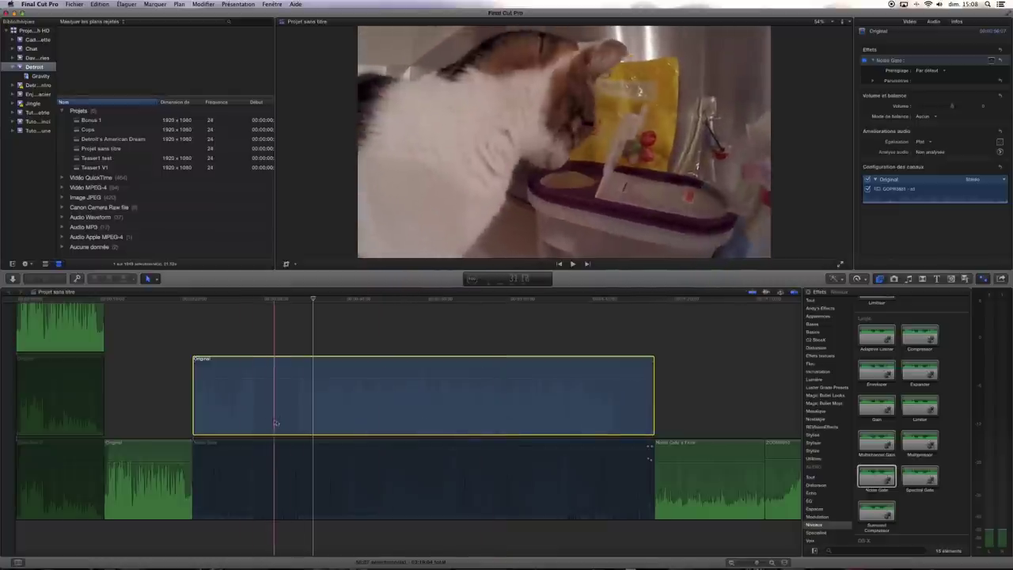
click(230, 332)
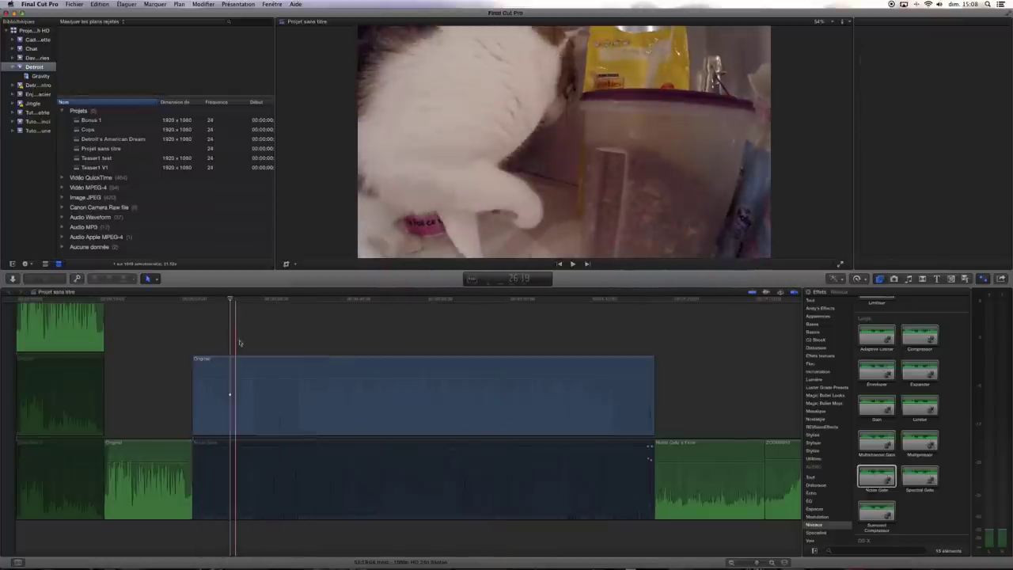
click(990, 61)
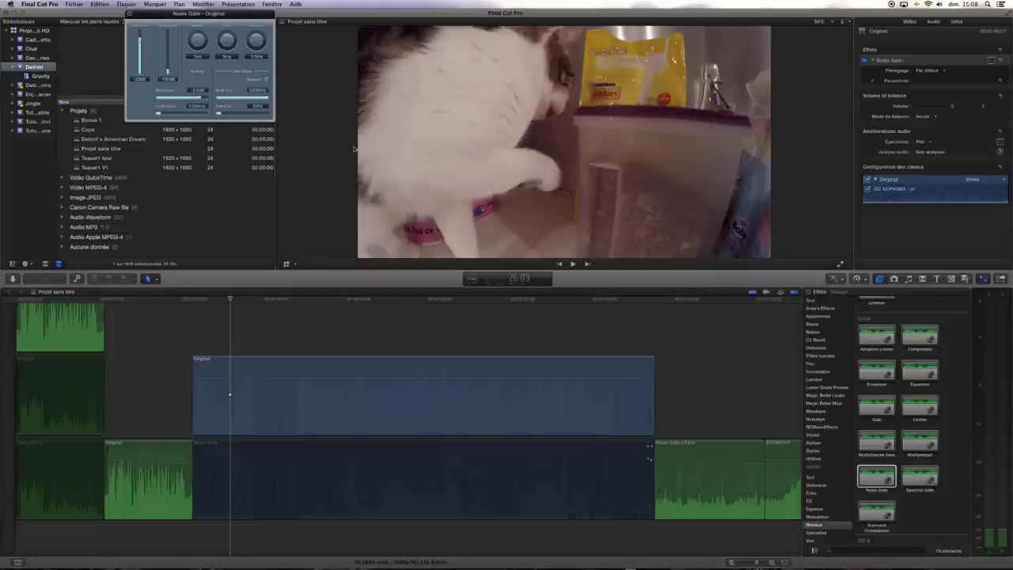
Lower the Noise Gate Threshold fader in small nudges, then raise the Reduction fader.
drag(217, 16, 494, 210)
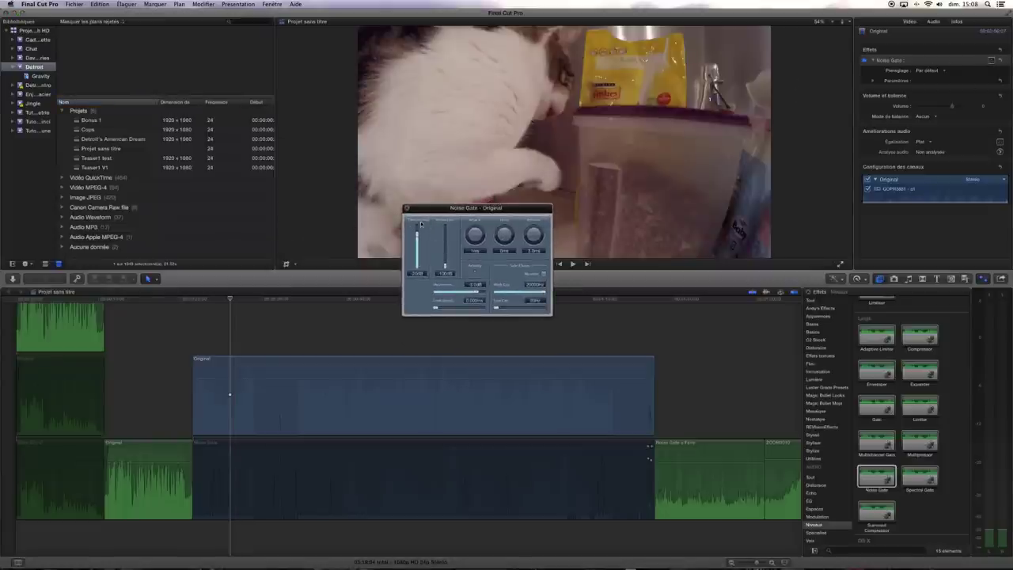
drag(421, 223, 422, 237)
drag(417, 236, 417, 238)
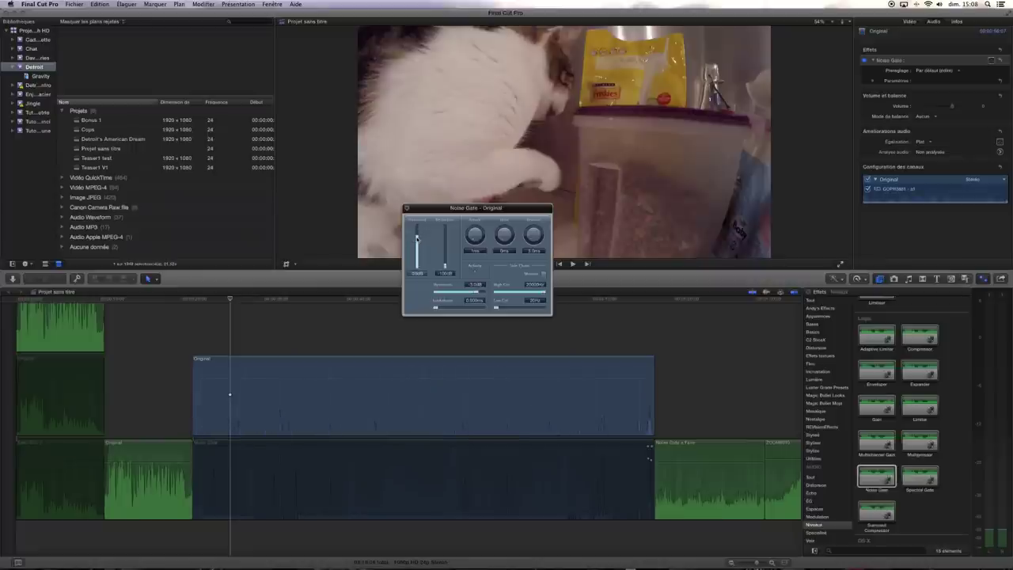
drag(417, 237, 417, 237)
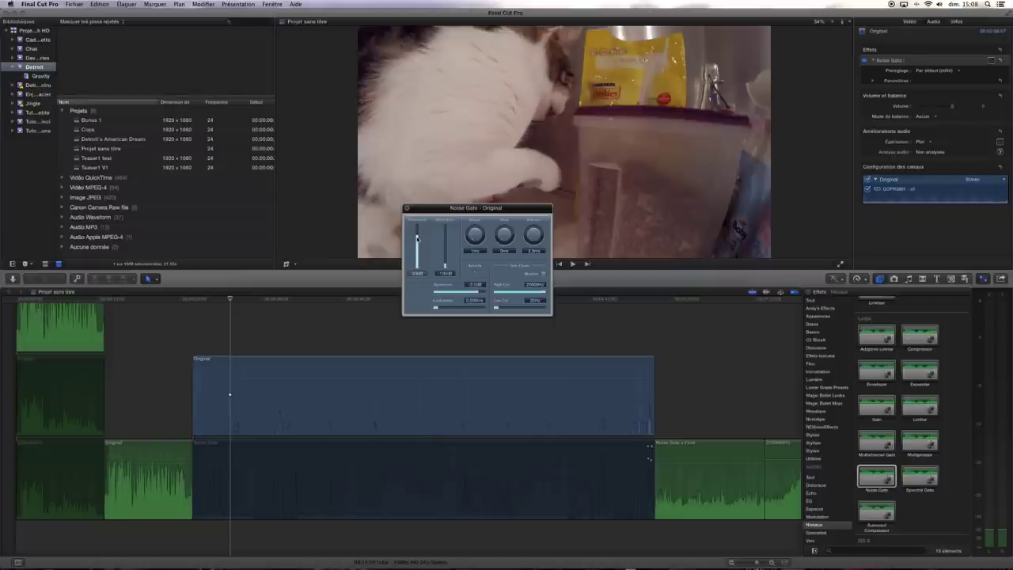
drag(417, 237, 417, 233)
click(444, 267)
drag(445, 266, 445, 230)
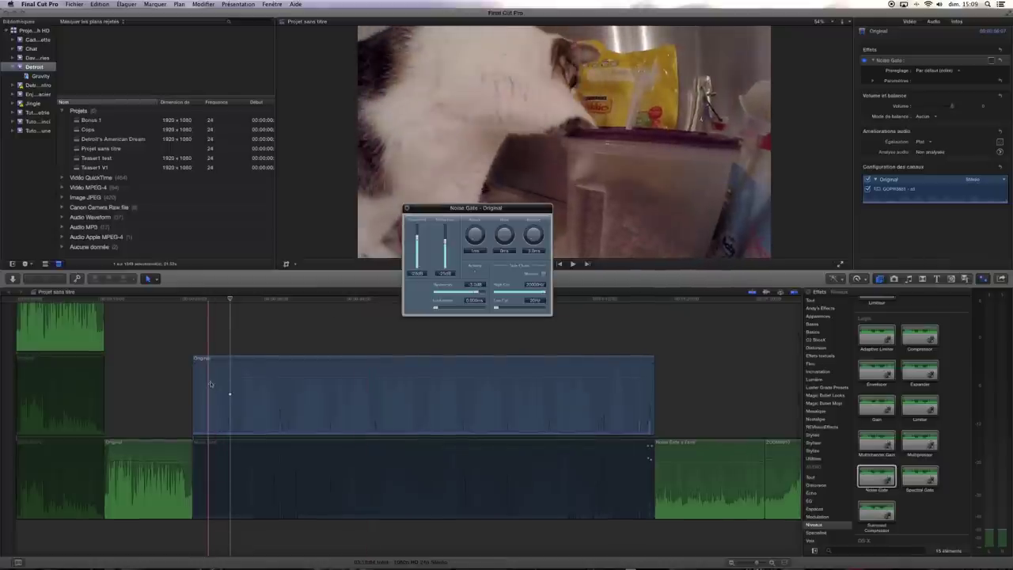
Replay the passage and raise the Noise Gate Threshold to about -19 dB.
click(192, 335)
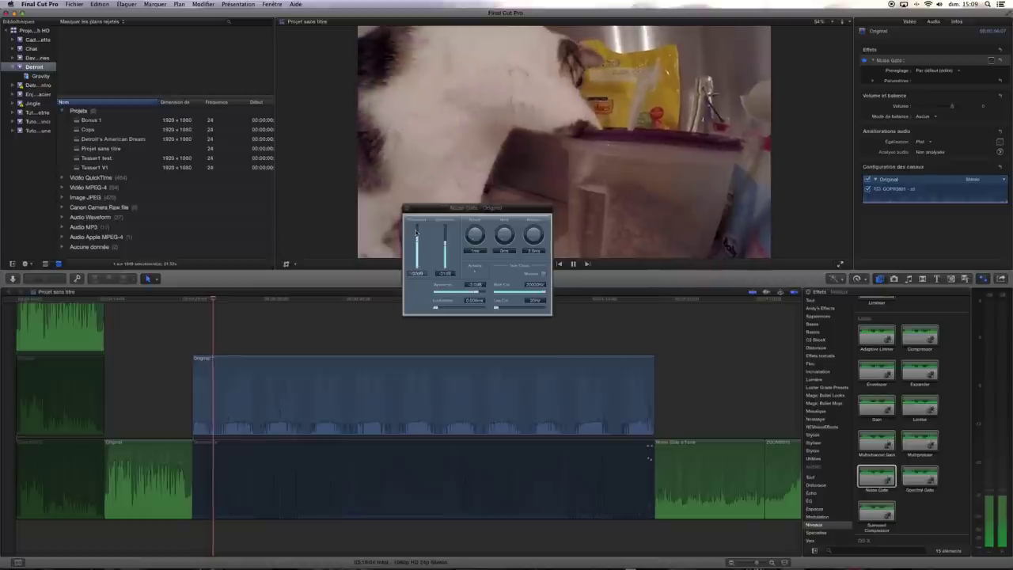
click(416, 238)
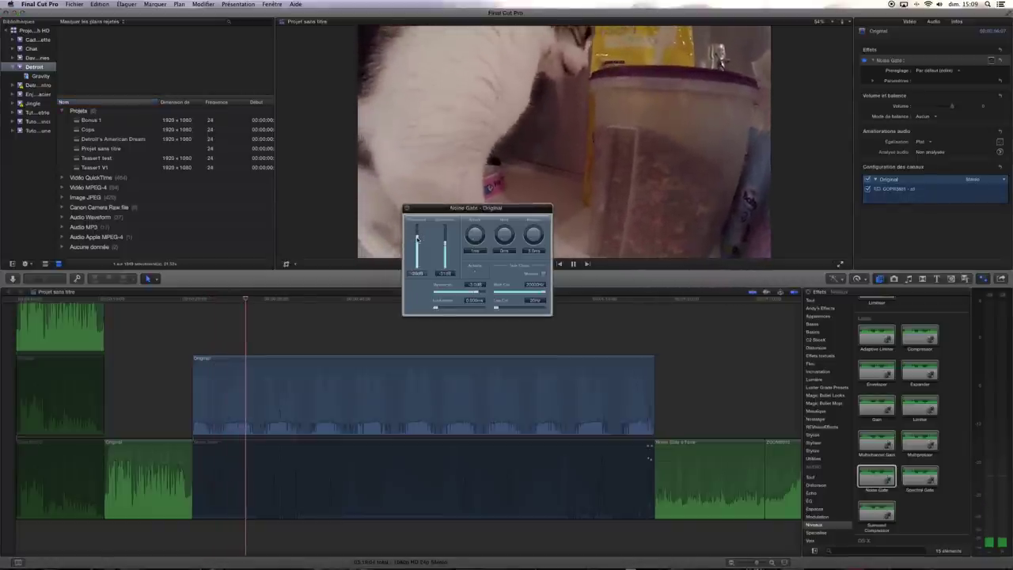
key(space)
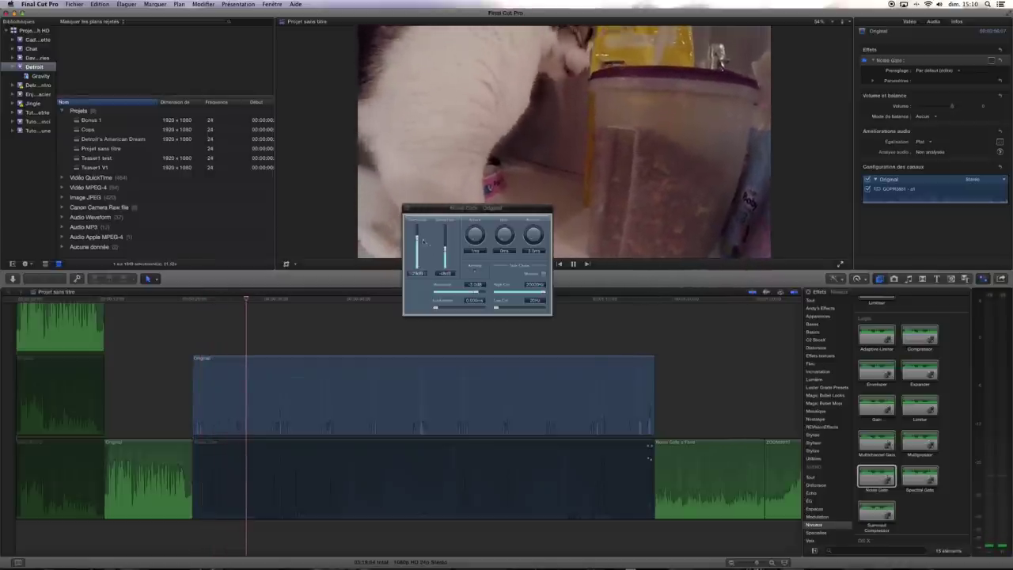
click(444, 248)
drag(444, 248, 445, 239)
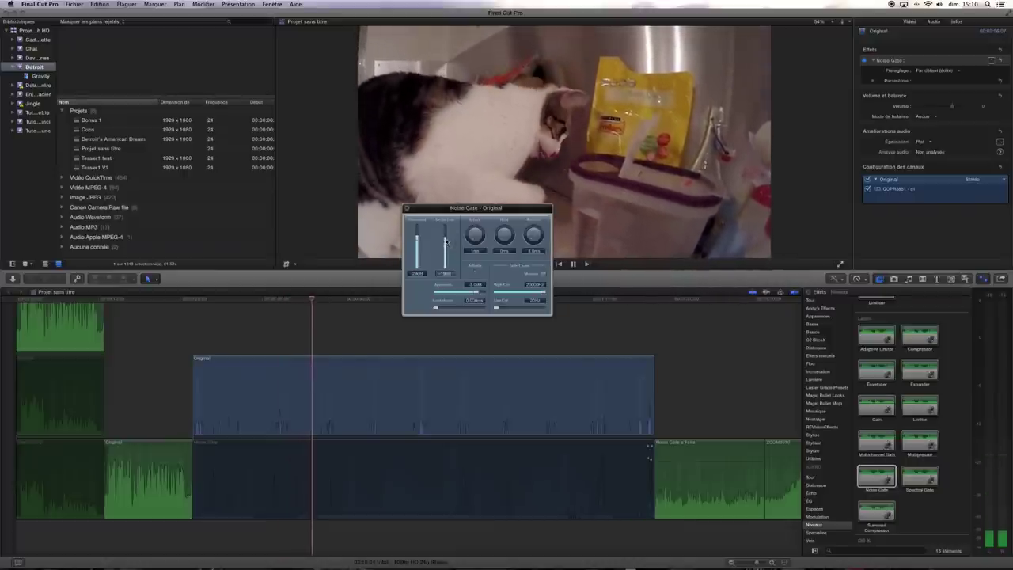
click(417, 238)
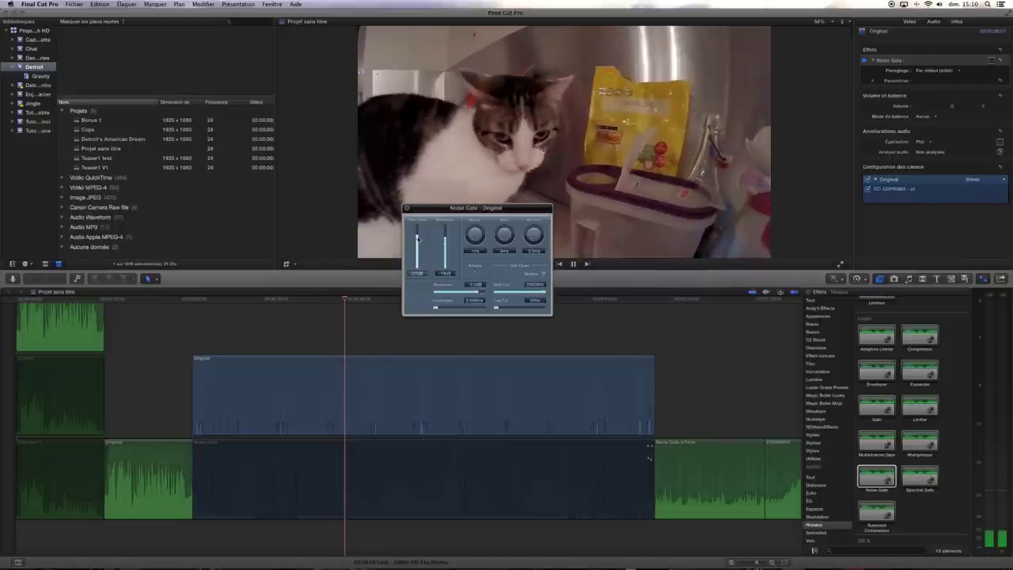
click(202, 339)
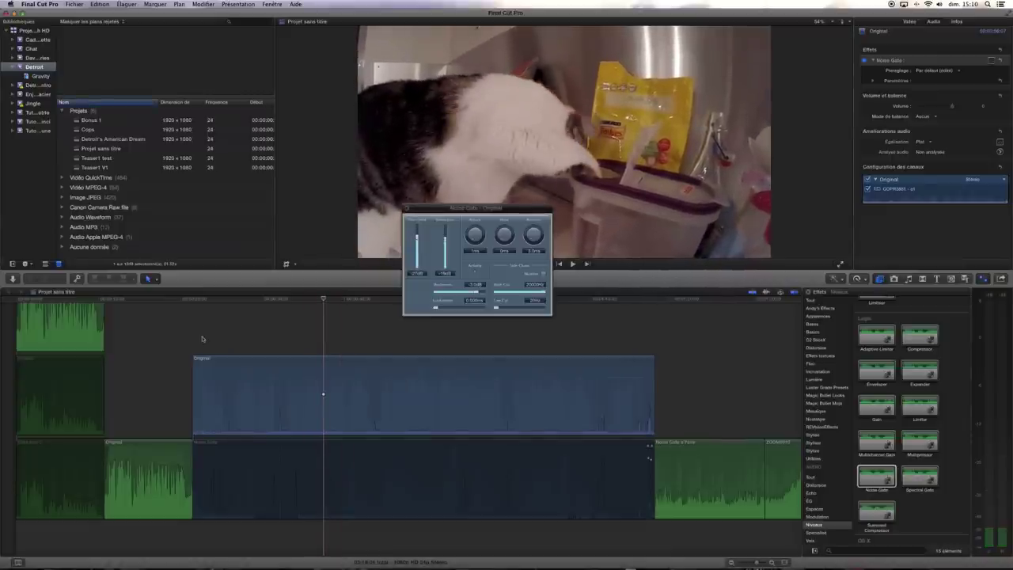
Return to the Original clip's start, raise its volume line, and play it.
click(202, 339)
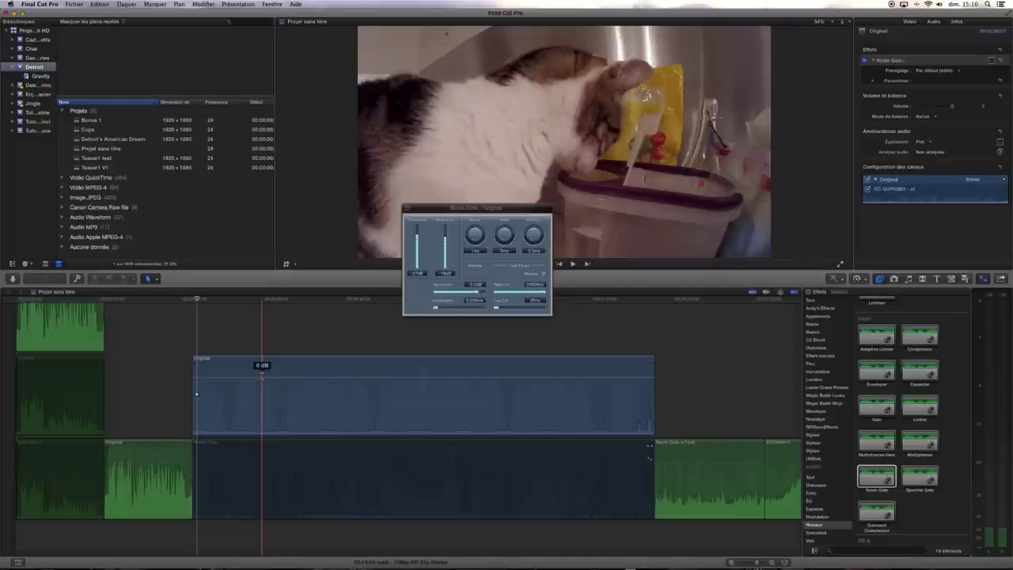
click(262, 376)
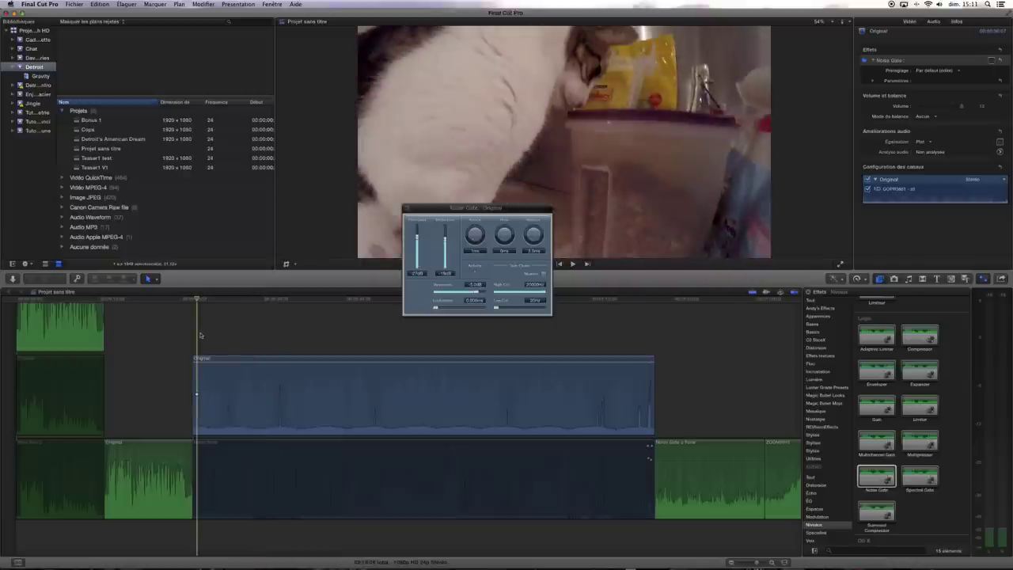
key(space)
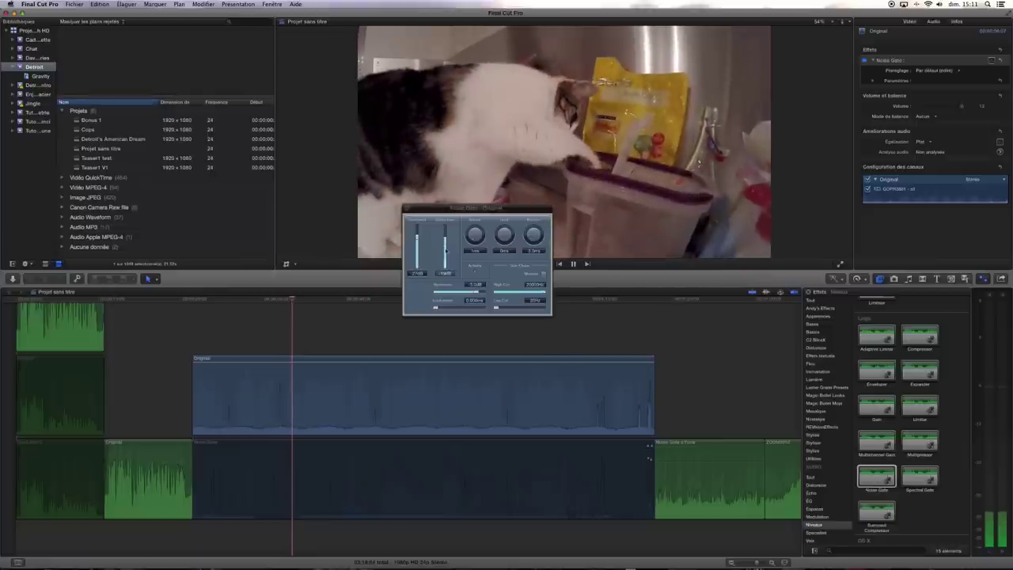
During playback nudge the Noise Gate faders, then stop and lower the Threshold slightly.
click(445, 240)
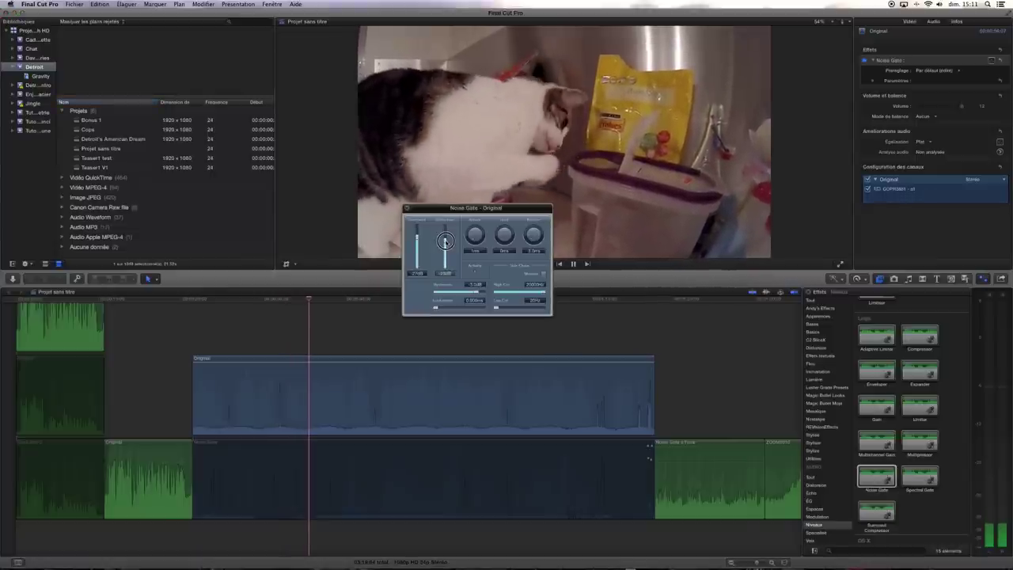
drag(445, 241, 445, 237)
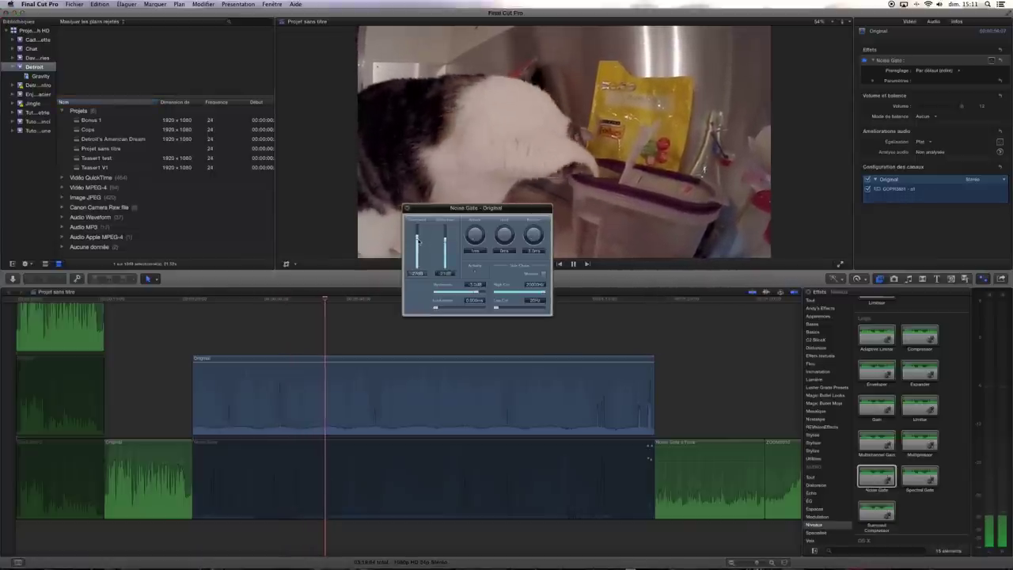
click(248, 333)
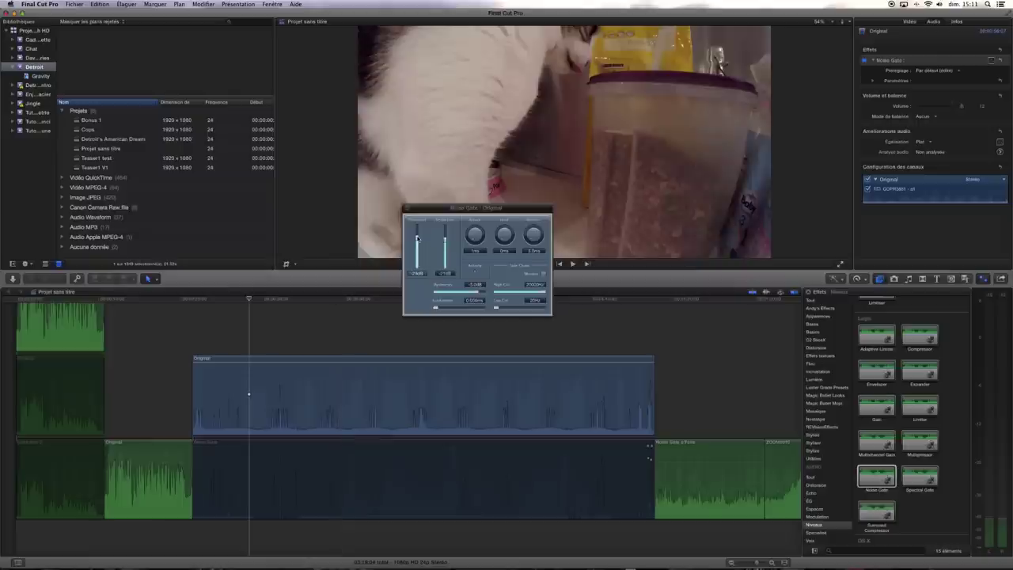
drag(419, 234, 419, 244)
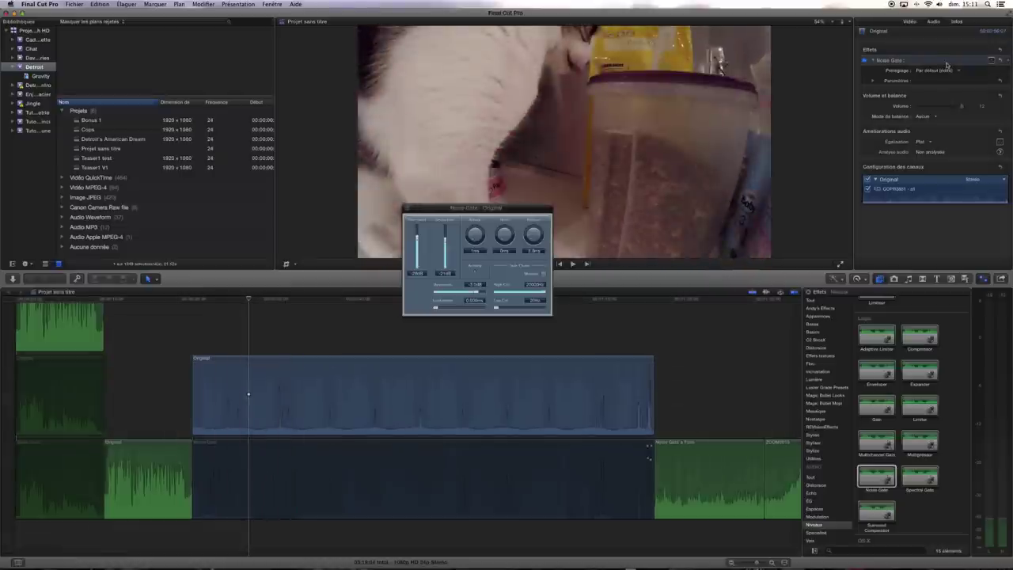
Delete the Noise Gate effect and play the Original clip without it.
key(Delete)
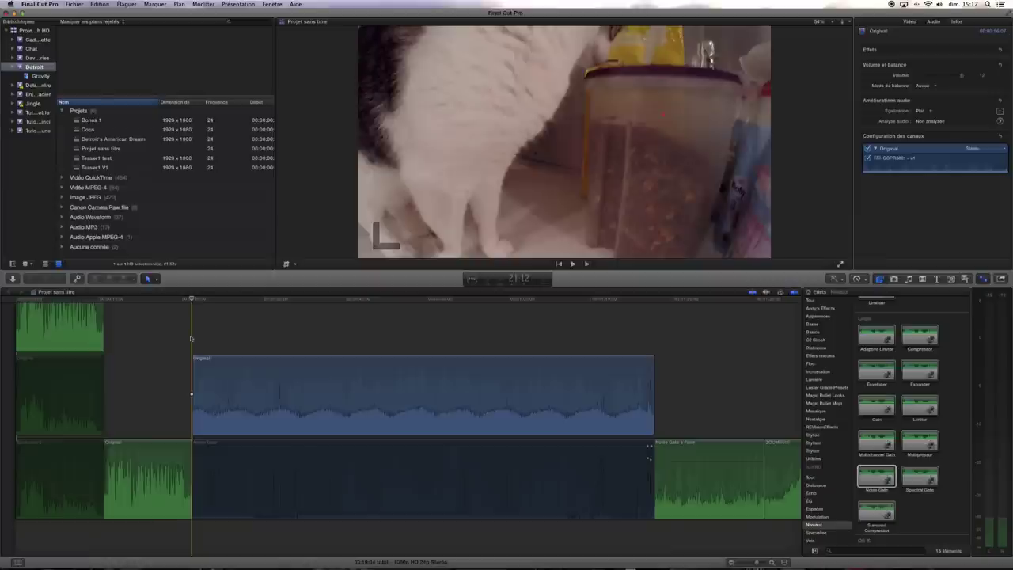
key(space)
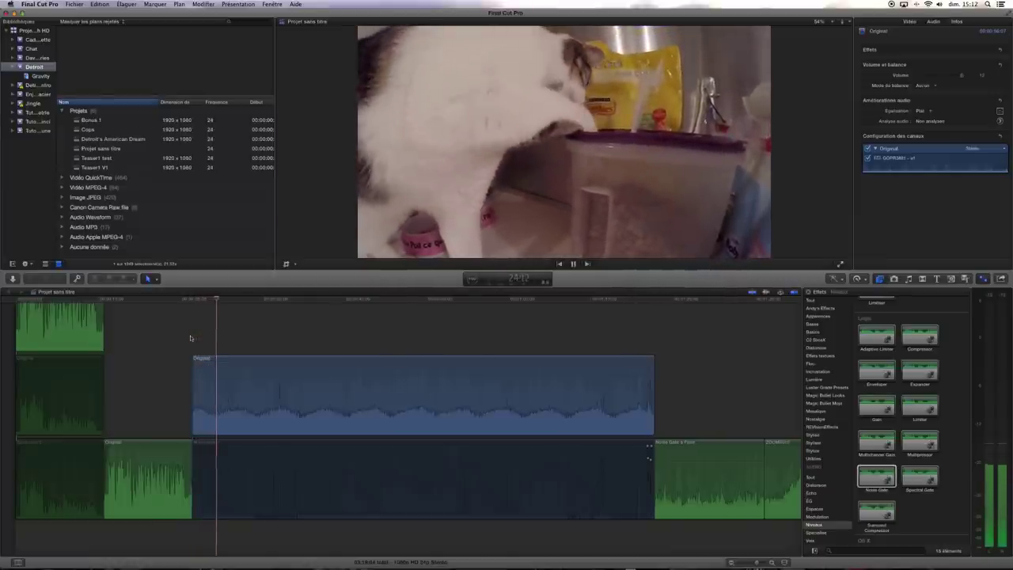
key(space)
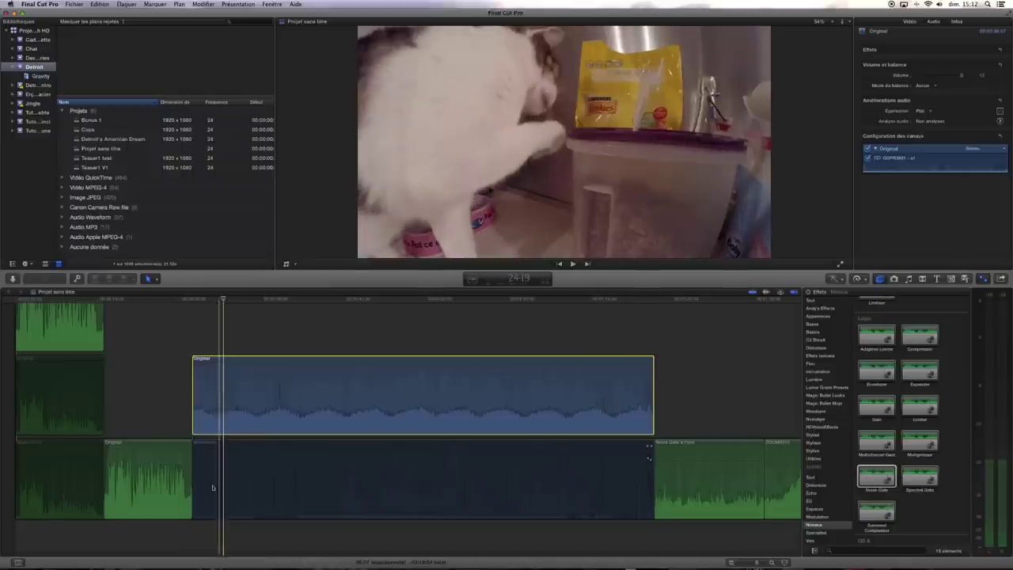
Disable the upper Original audio clip, leaving the lower Noise Gate clip active.
click(223, 465)
click(220, 398)
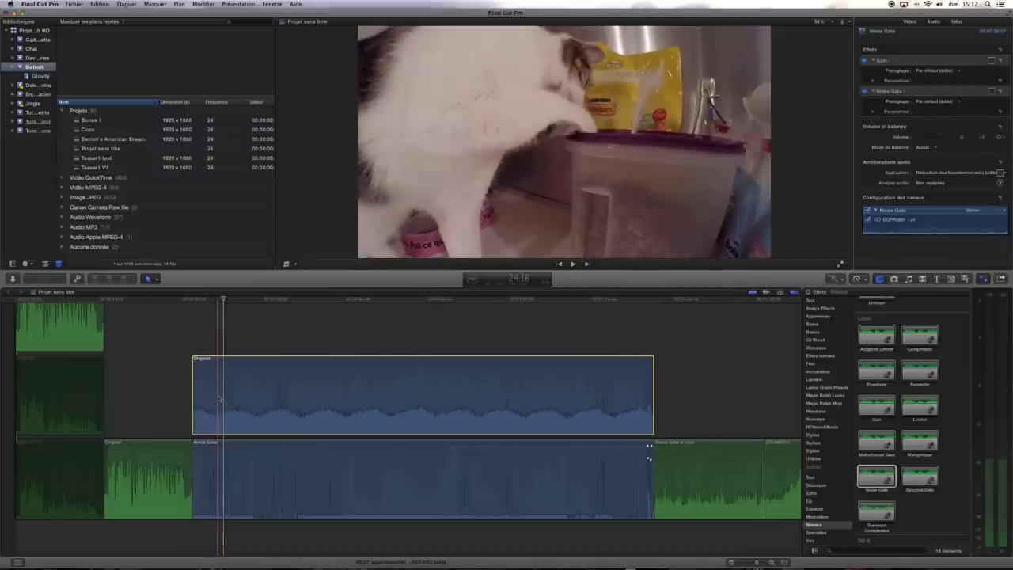
key(v)
click(197, 333)
Play back a few seconds to hear only the Noise Gate version.
key(space)
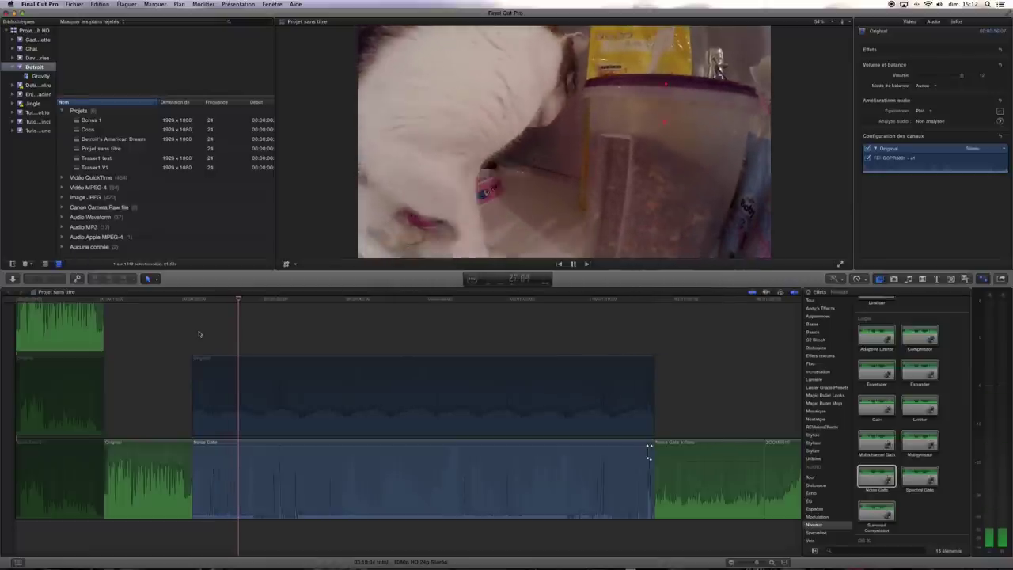
key(space)
scroll(332, 340, right, 5)
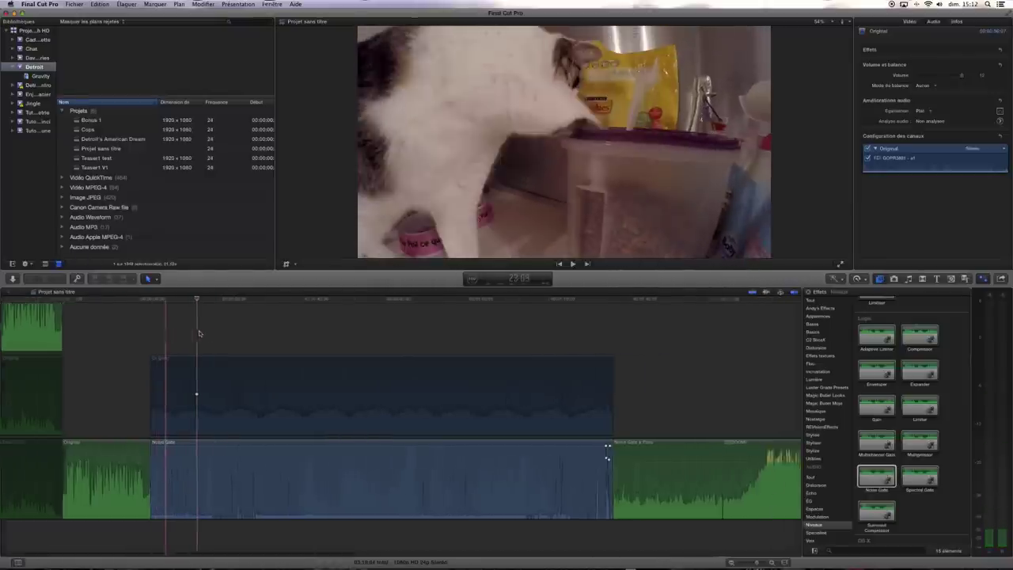